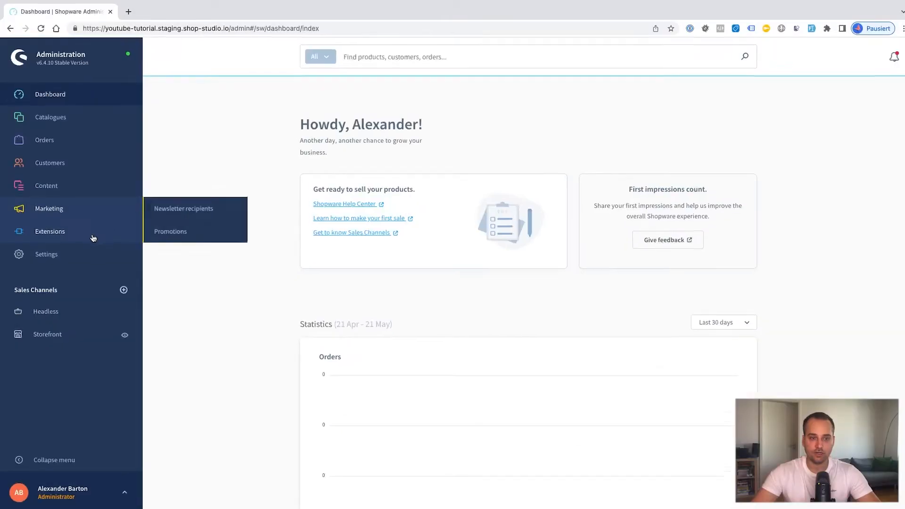
Step: Go to Settings > System > Users & permissions, which lists one administrator and no roles
{"action": "left_click", "coordinate": [71, 254]}
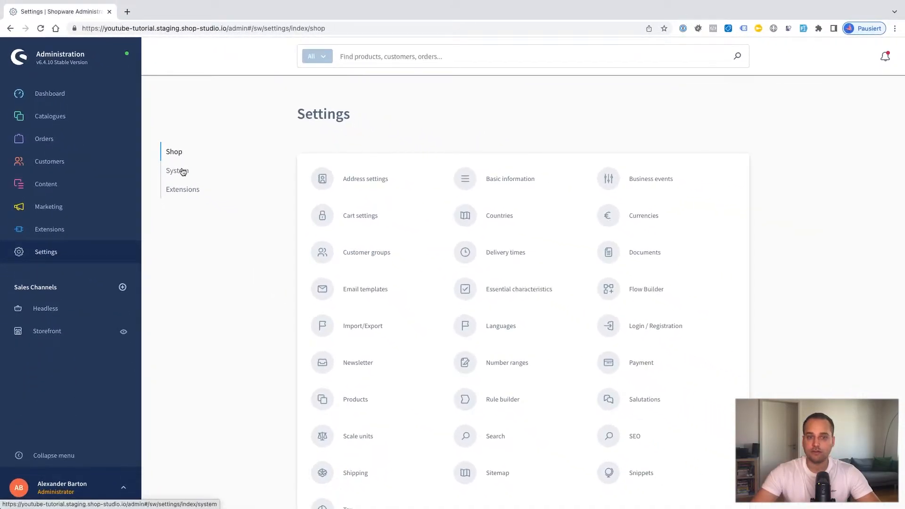
{"action": "left_click", "coordinate": [179, 176]}
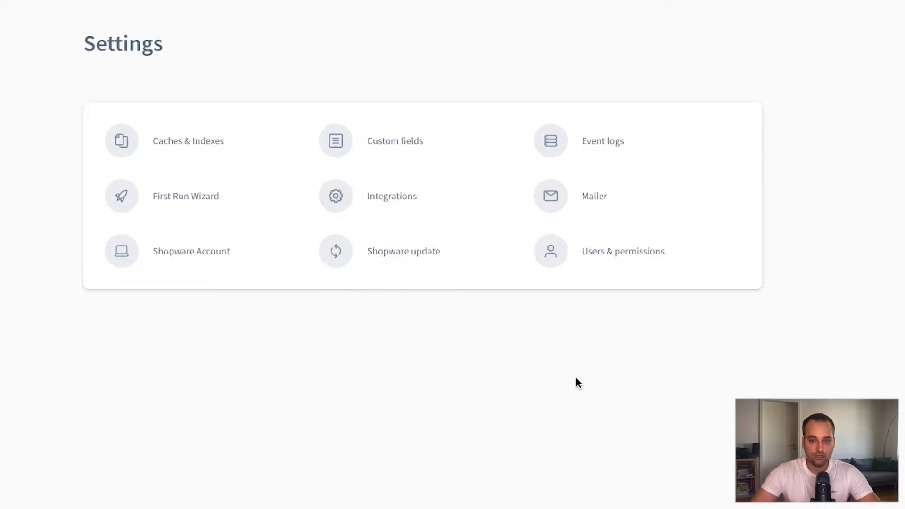
{"action": "left_click", "coordinate": [618, 261]}
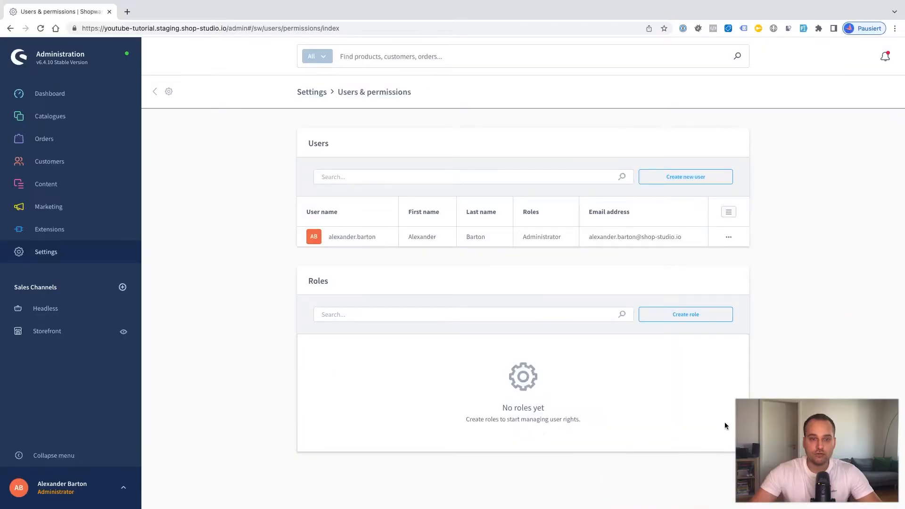
Step: Create a new role named 'Content creator' and scroll through its permissions table
{"action": "left_click", "coordinate": [672, 318]}
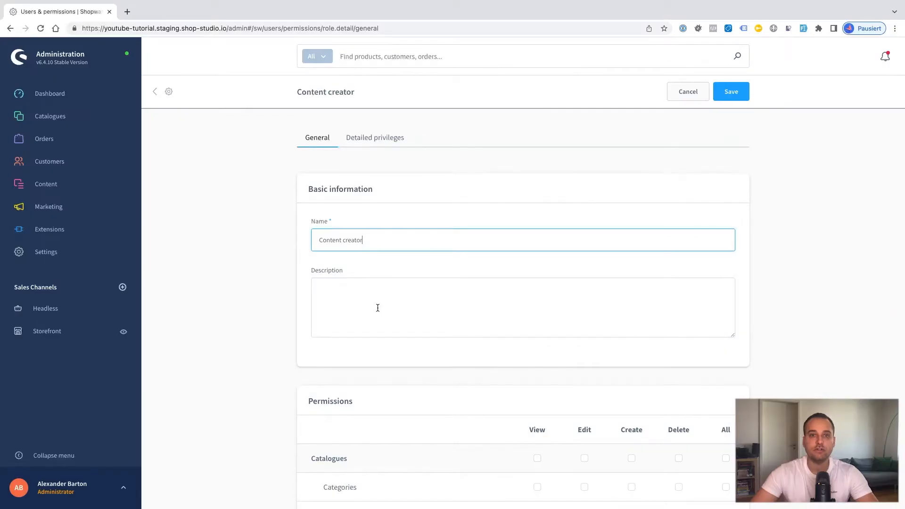
{"action": "scroll", "coordinate": [377, 308], "scroll_direction": "down", "scroll_amount": 2}
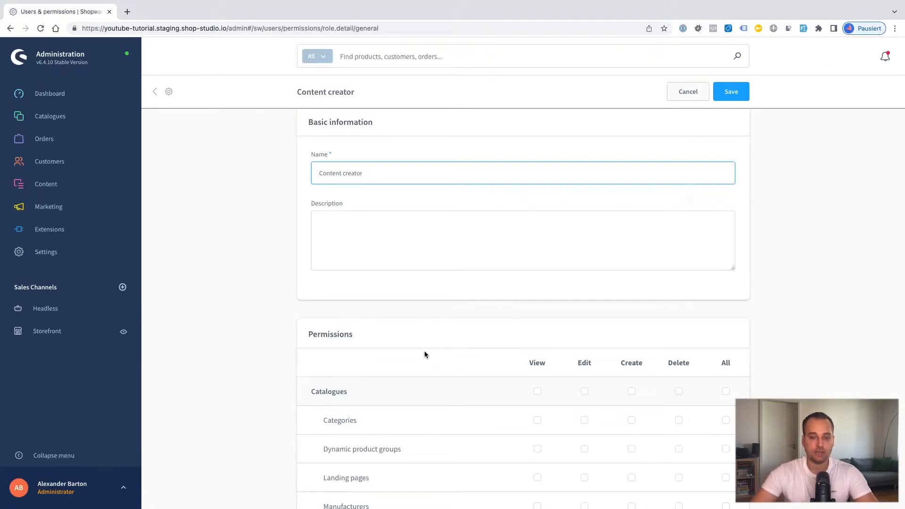
{"action": "scroll", "coordinate": [424, 354], "scroll_direction": "down", "scroll_amount": 3}
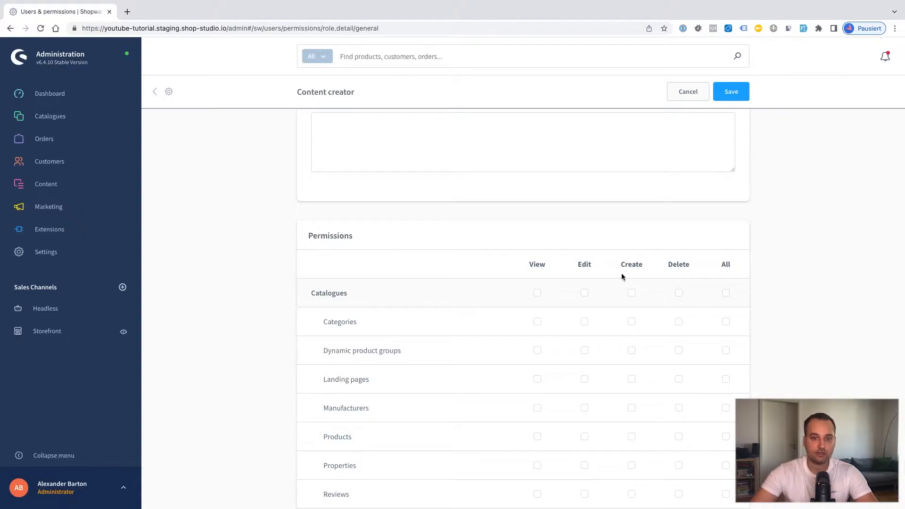
{"action": "scroll", "coordinate": [490, 332], "scroll_direction": "down", "scroll_amount": 9}
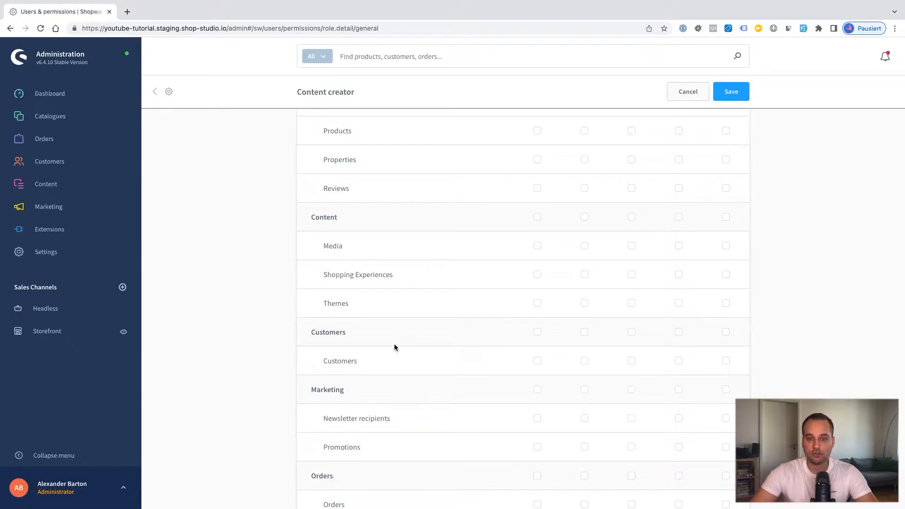
{"action": "scroll", "coordinate": [401, 417], "scroll_direction": "up", "scroll_amount": 12}
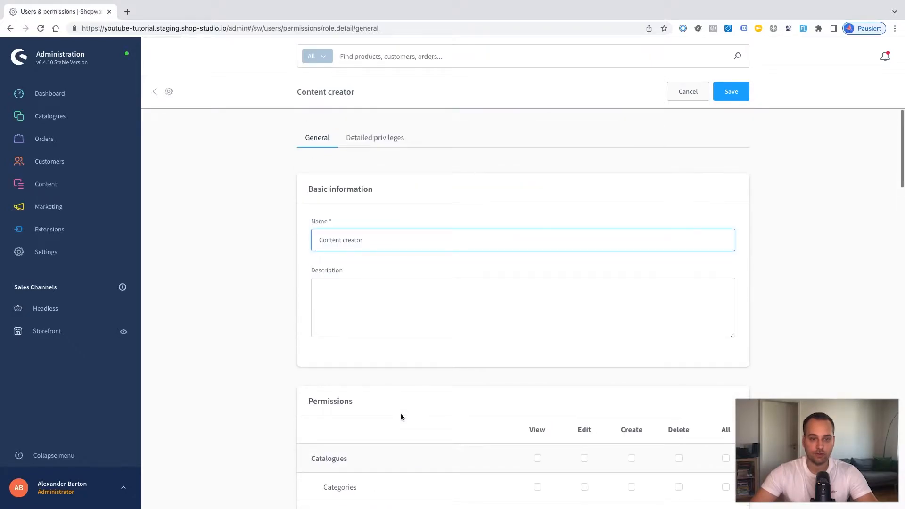
{"action": "scroll", "coordinate": [400, 416], "scroll_direction": "down", "scroll_amount": 3}
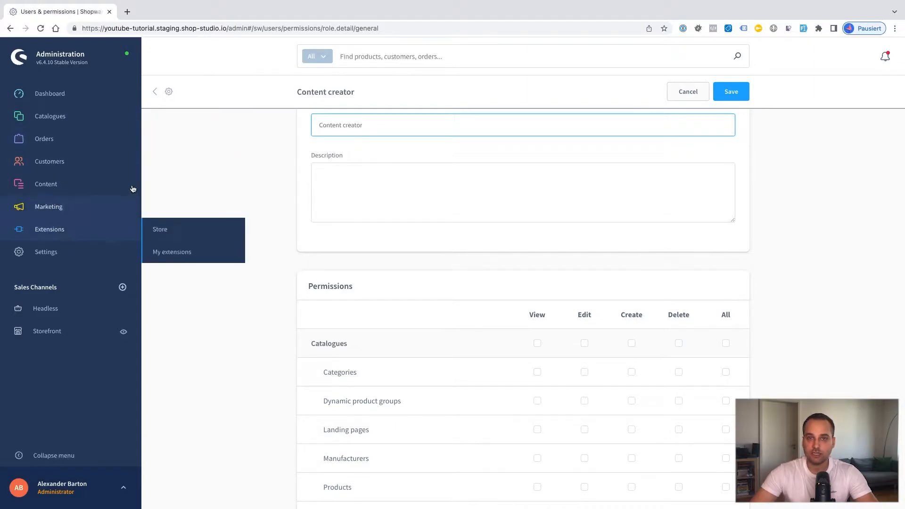
{"action": "mouse_move", "coordinate": [55, 205]}
{"action": "mouse_move", "coordinate": [71, 117]}
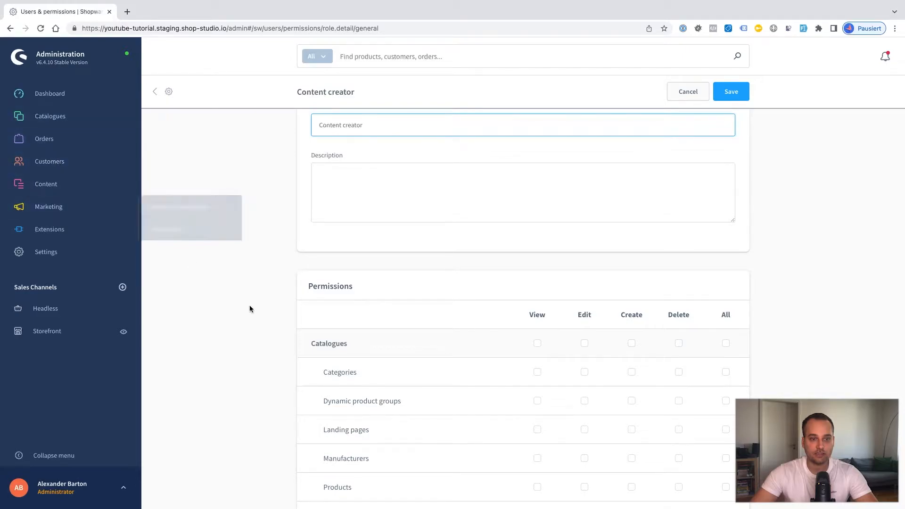
{"action": "scroll", "coordinate": [250, 305], "scroll_direction": "down", "scroll_amount": 3}
{"action": "scroll", "coordinate": [328, 246], "scroll_direction": "down", "scroll_amount": 9}
{"action": "scroll", "coordinate": [329, 281], "scroll_direction": "up", "scroll_amount": 12}
{"action": "scroll", "coordinate": [347, 349], "scroll_direction": "down", "scroll_amount": 3}
{"action": "scroll", "coordinate": [366, 341], "scroll_direction": "down", "scroll_amount": 2}
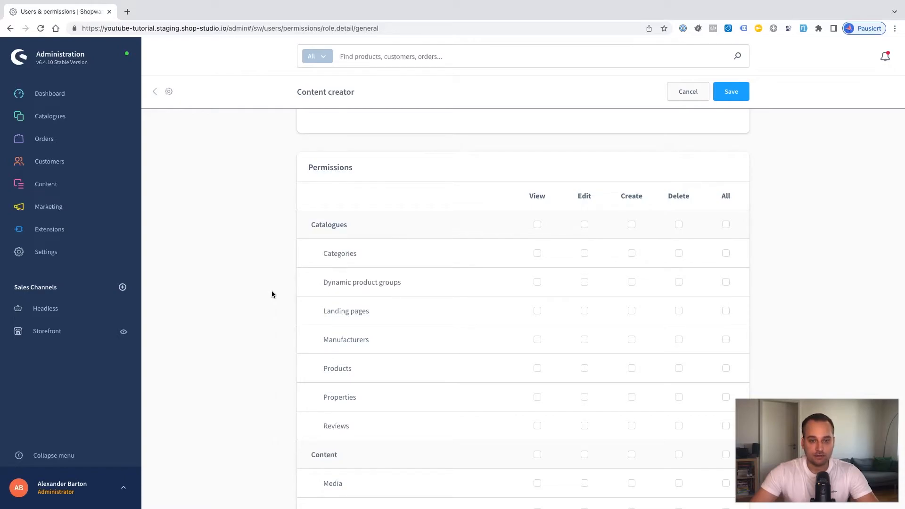
Step: Grant View on all Catalogues and Content areas and full access to Media
{"action": "scroll", "coordinate": [304, 262], "scroll_direction": "up", "scroll_amount": 1}
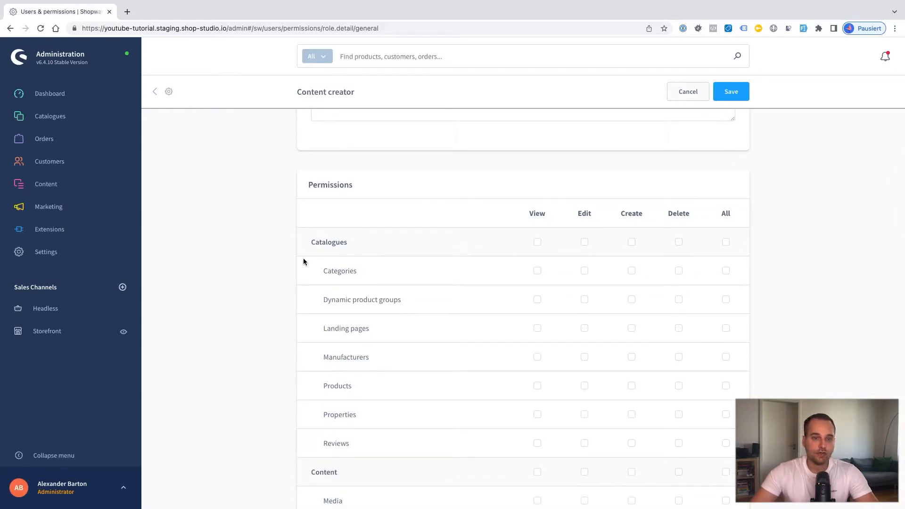
{"action": "mouse_move", "coordinate": [108, 125]}
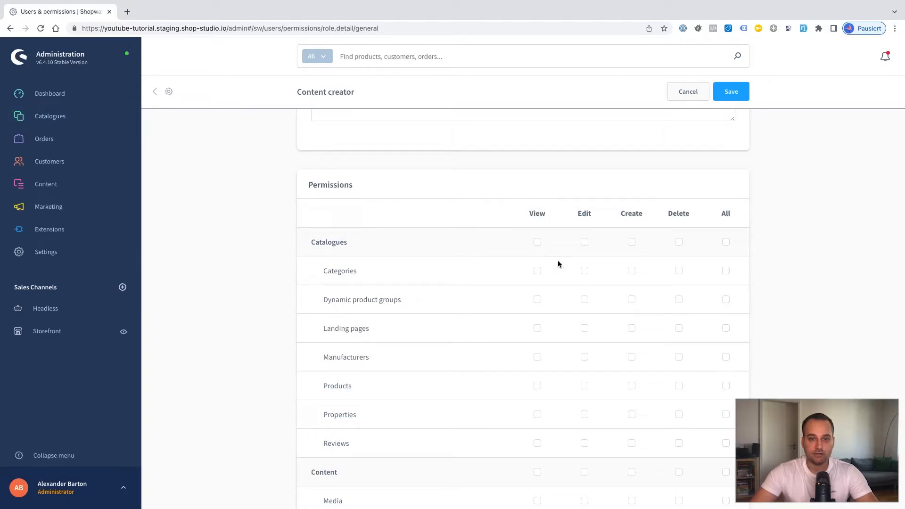
{"action": "left_click", "coordinate": [539, 245]}
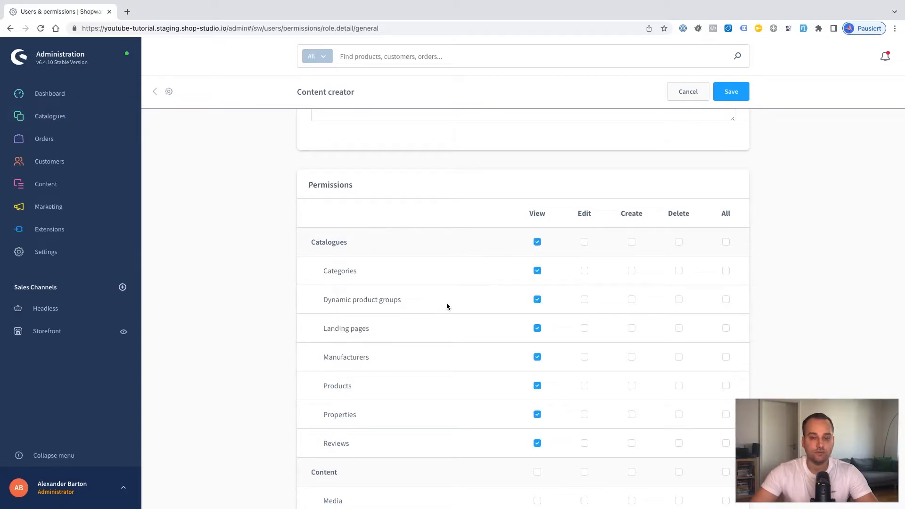
{"action": "scroll", "coordinate": [447, 307], "scroll_direction": "down", "scroll_amount": 10}
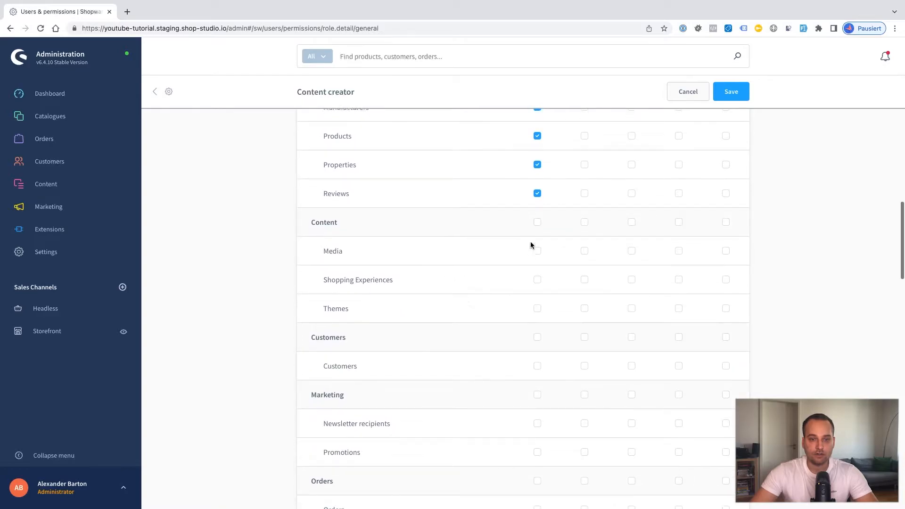
{"action": "left_click", "coordinate": [537, 224]}
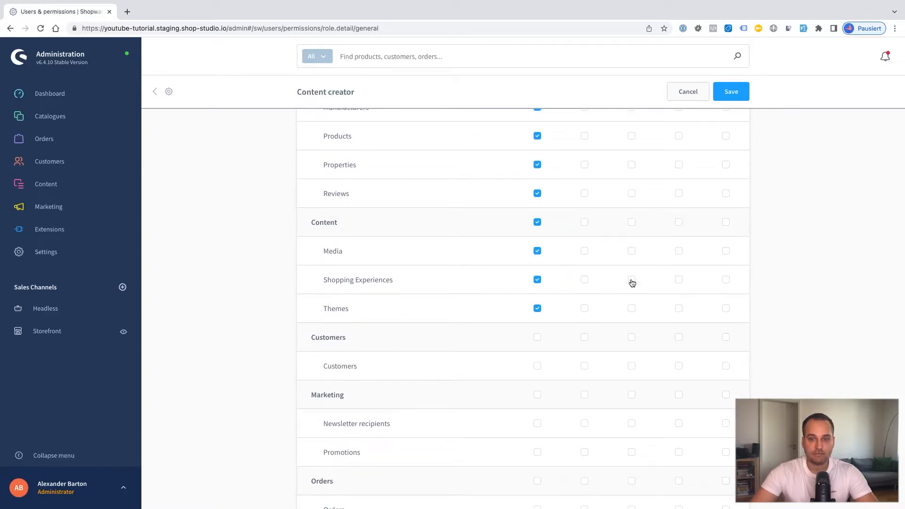
{"action": "left_click", "coordinate": [726, 250]}
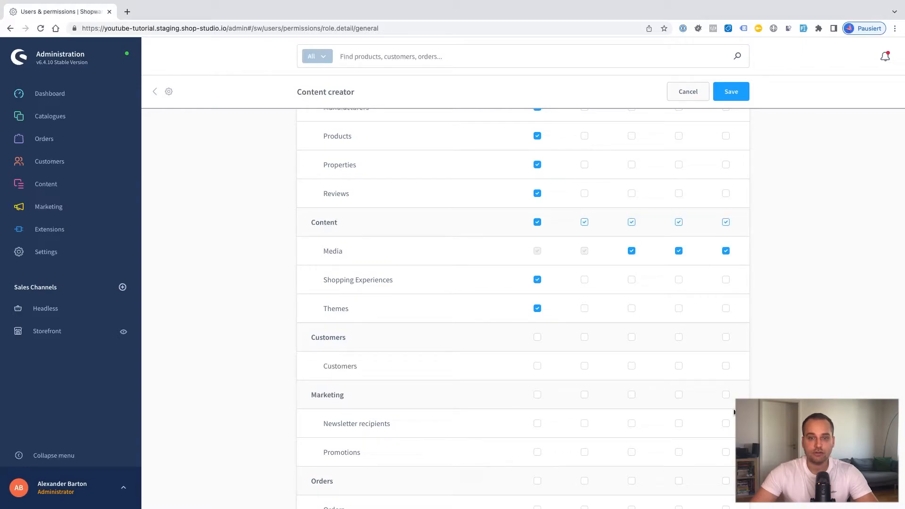
Step: Allow the role to view Newsletter recipients
{"action": "scroll", "coordinate": [734, 412], "scroll_direction": "down", "scroll_amount": 3}
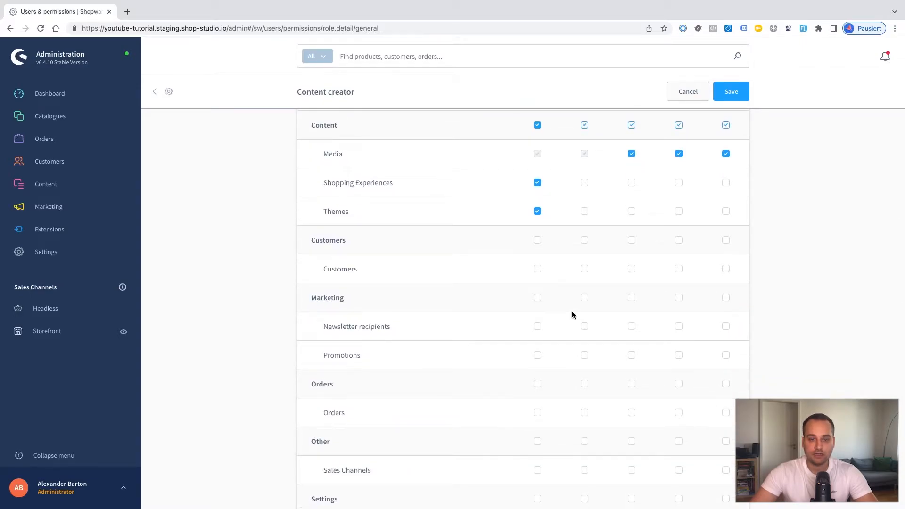
{"action": "scroll", "coordinate": [572, 313], "scroll_direction": "down", "scroll_amount": 5}
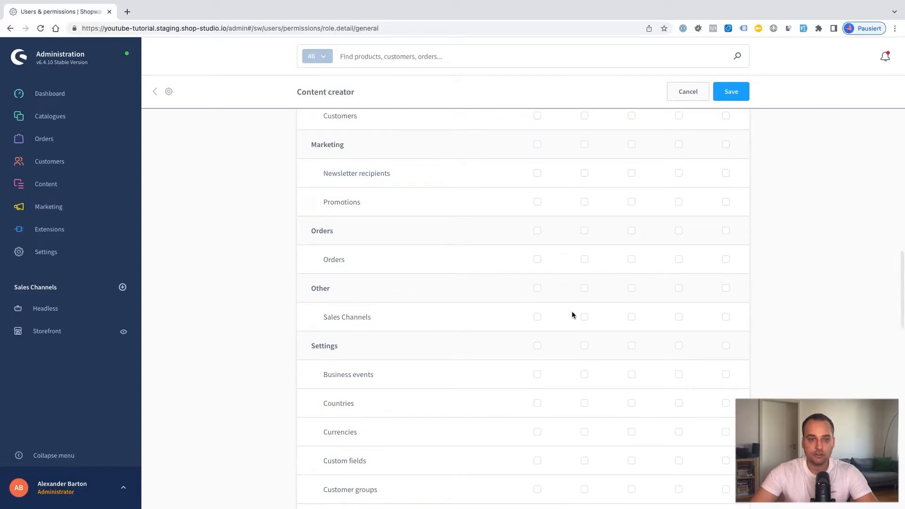
{"action": "scroll", "coordinate": [572, 313], "scroll_direction": "up", "scroll_amount": 1}
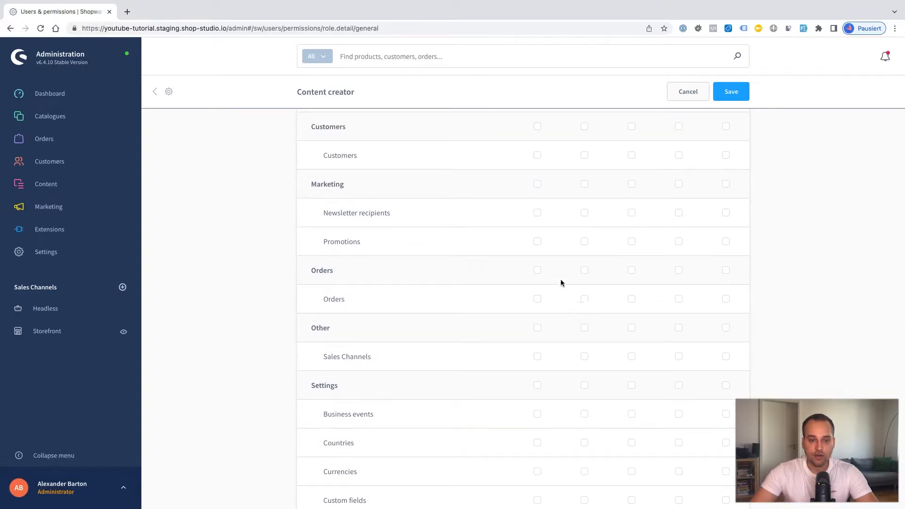
{"action": "left_click", "coordinate": [537, 213]}
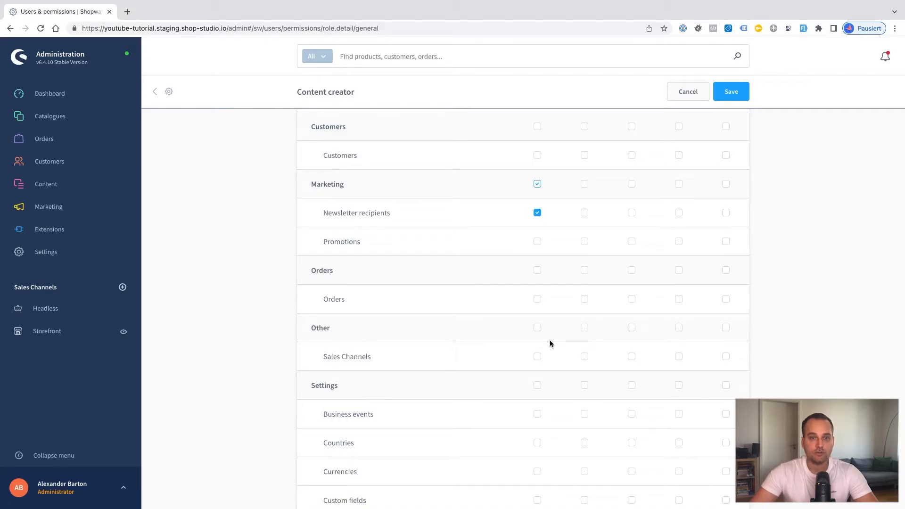
Step: Enable the Clear cache and Update own profile additional permissions
{"action": "scroll", "coordinate": [550, 340], "scroll_direction": "down", "scroll_amount": 4}
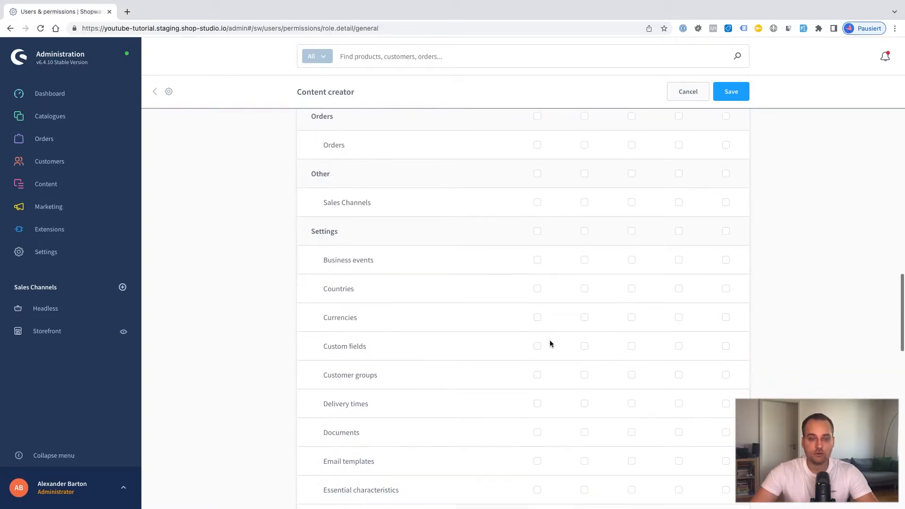
{"action": "scroll", "coordinate": [549, 341], "scroll_direction": "down", "scroll_amount": 2}
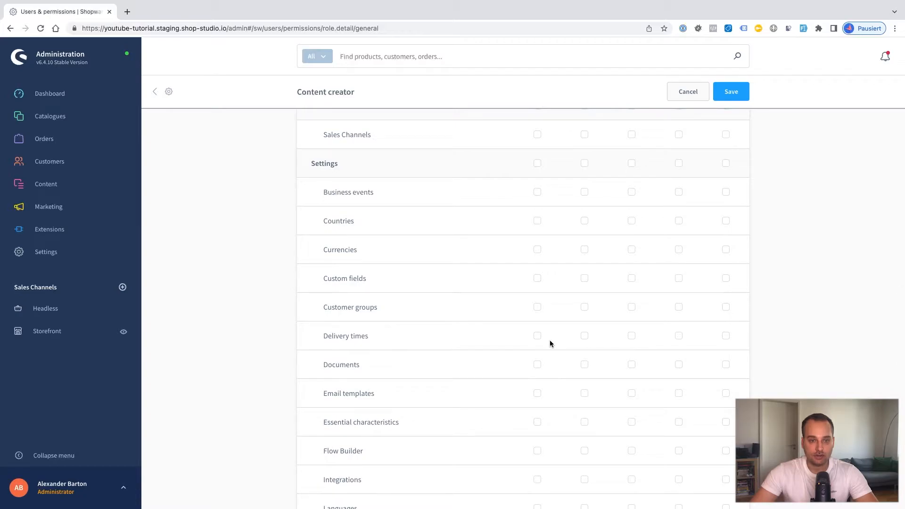
{"action": "scroll", "coordinate": [550, 343], "scroll_direction": "down", "scroll_amount": 15}
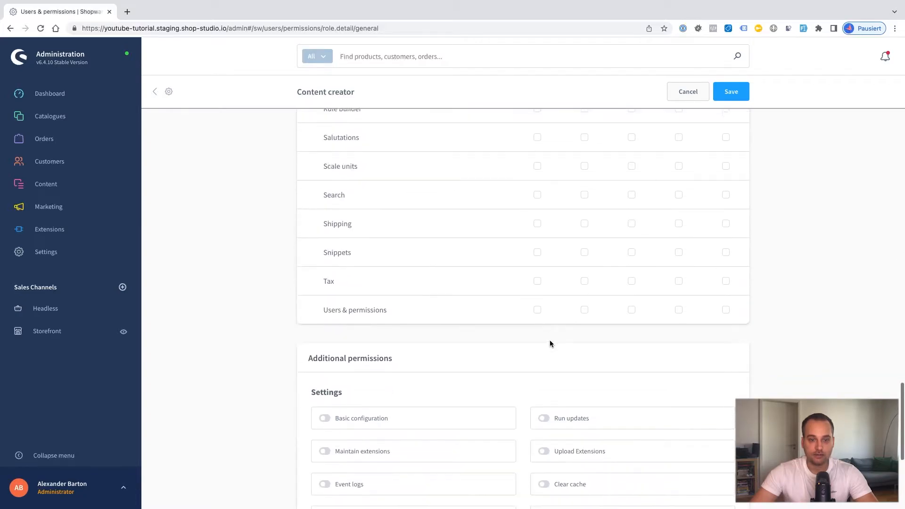
{"action": "scroll", "coordinate": [550, 343], "scroll_direction": "up", "scroll_amount": 3}
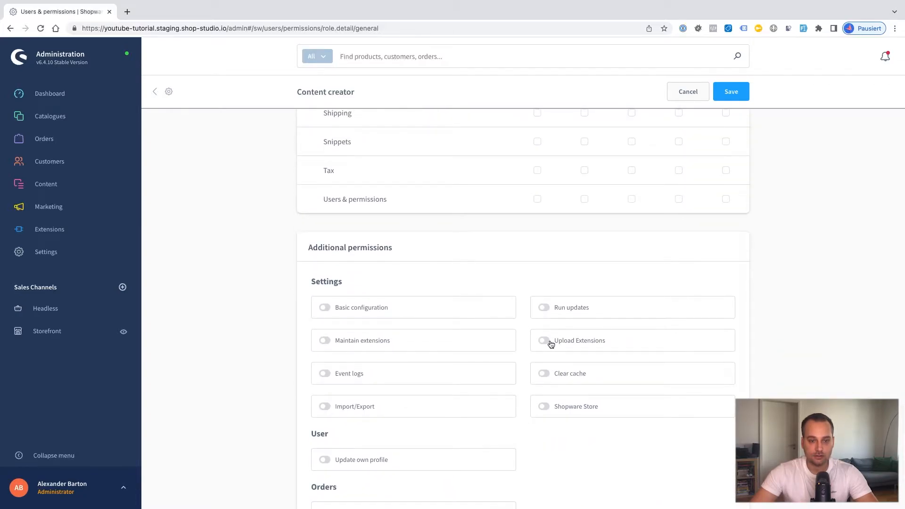
{"action": "scroll", "coordinate": [551, 344], "scroll_direction": "down", "scroll_amount": 1}
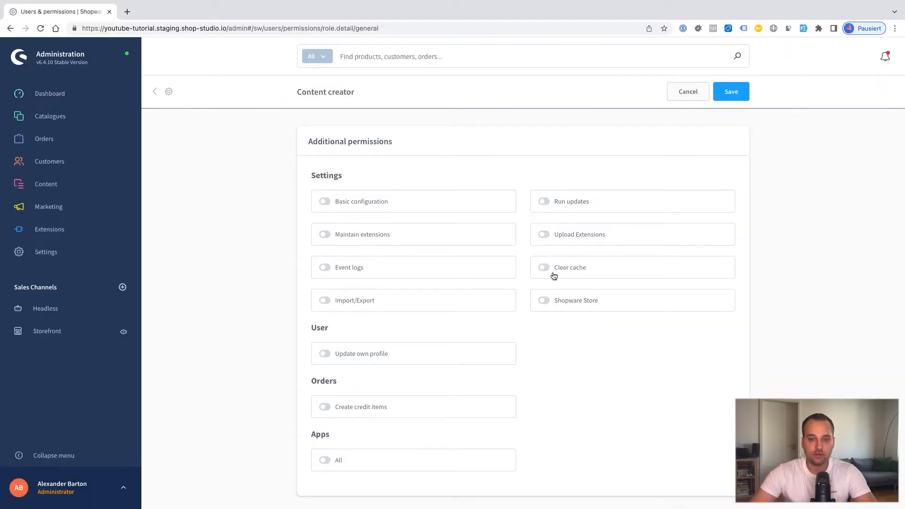
{"action": "left_click", "coordinate": [545, 268]}
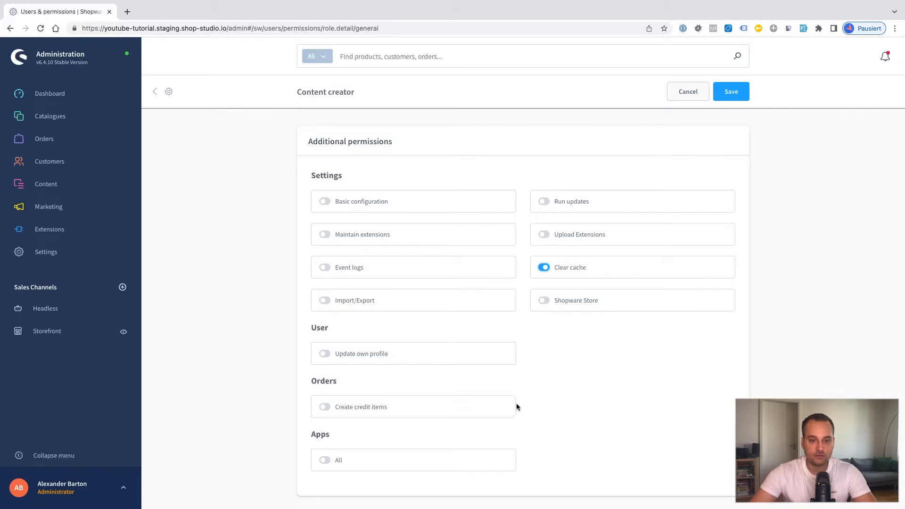
{"action": "left_click", "coordinate": [325, 354]}
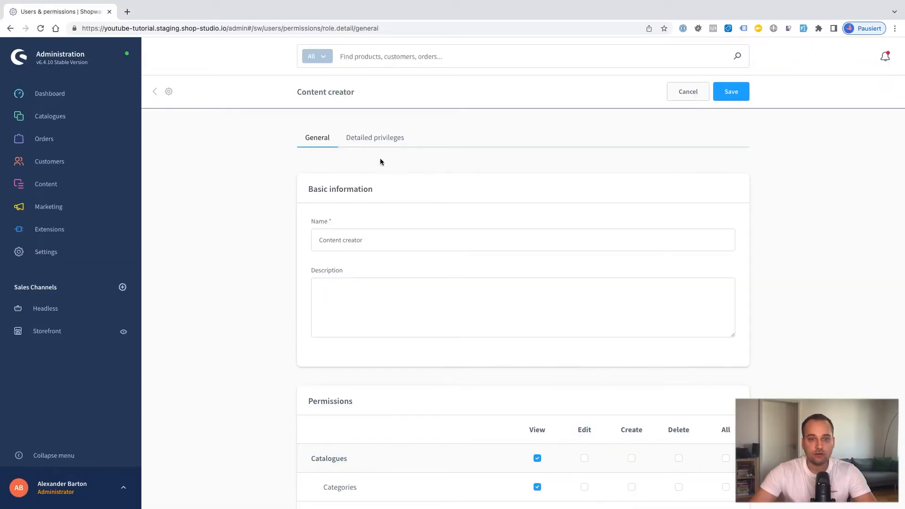
Step: Review the role's Detailed privileges table of per-entity Read, Update, Create and Delete rights
{"action": "left_click", "coordinate": [374, 141]}
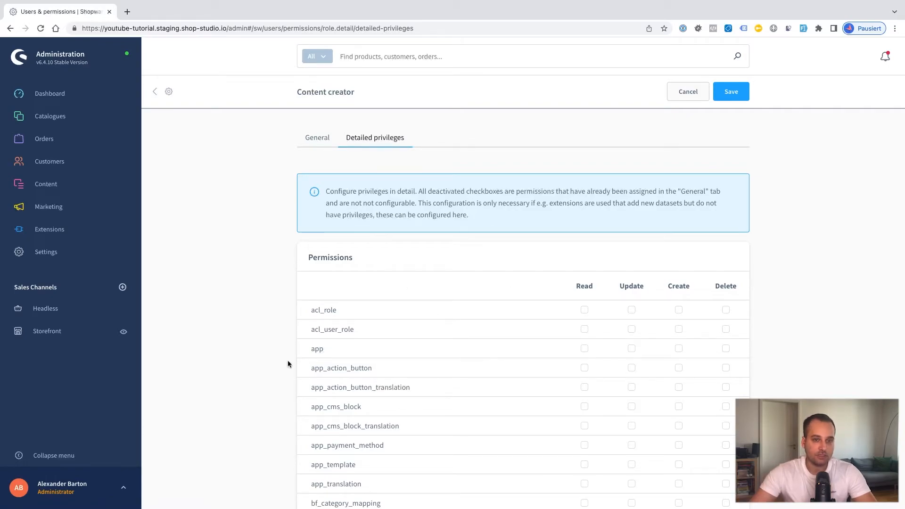
{"action": "scroll", "coordinate": [272, 366], "scroll_direction": "down", "scroll_amount": 15}
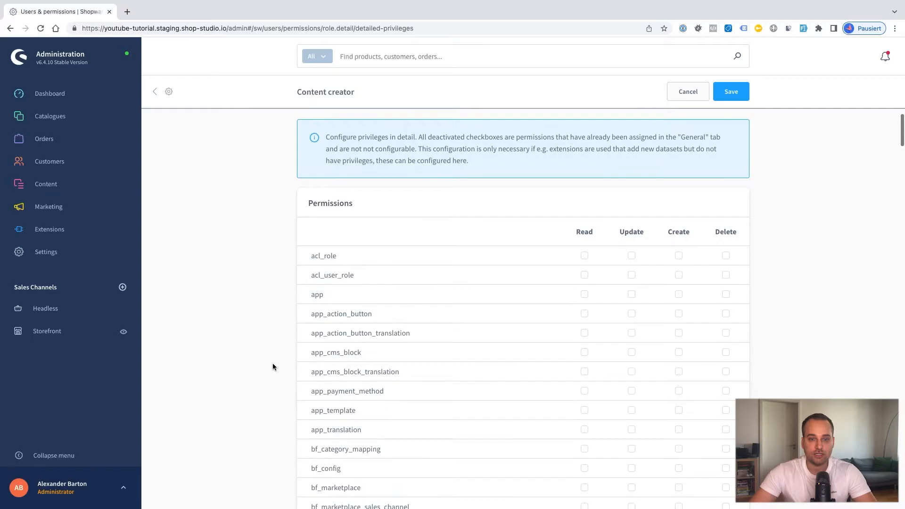
{"action": "scroll", "coordinate": [272, 367], "scroll_direction": "down", "scroll_amount": 10}
{"action": "scroll", "coordinate": [272, 367], "scroll_direction": "down", "scroll_amount": 7}
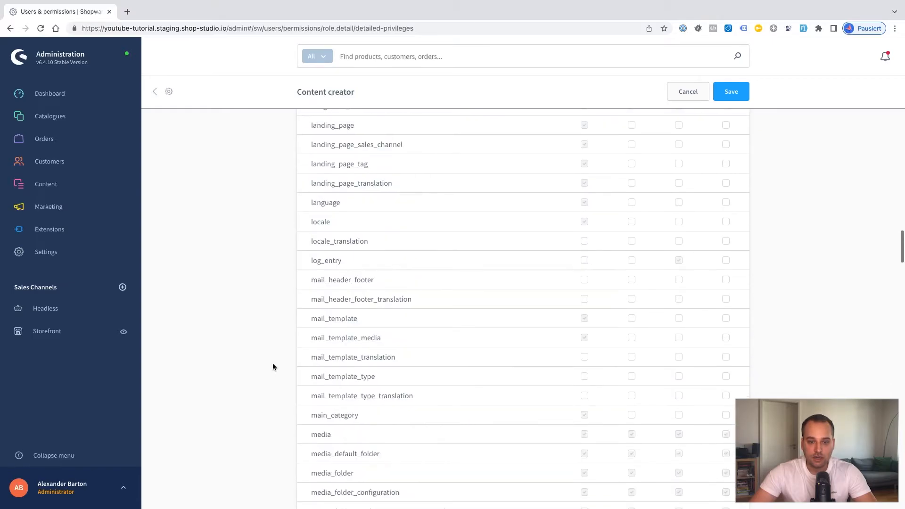
{"action": "scroll", "coordinate": [273, 367], "scroll_direction": "down", "scroll_amount": 10}
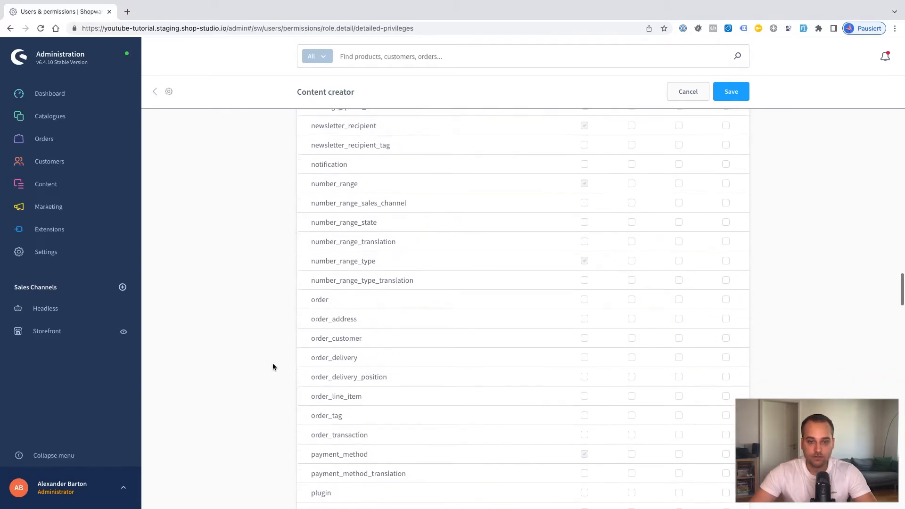
{"action": "scroll", "coordinate": [272, 367], "scroll_direction": "down", "scroll_amount": 20}
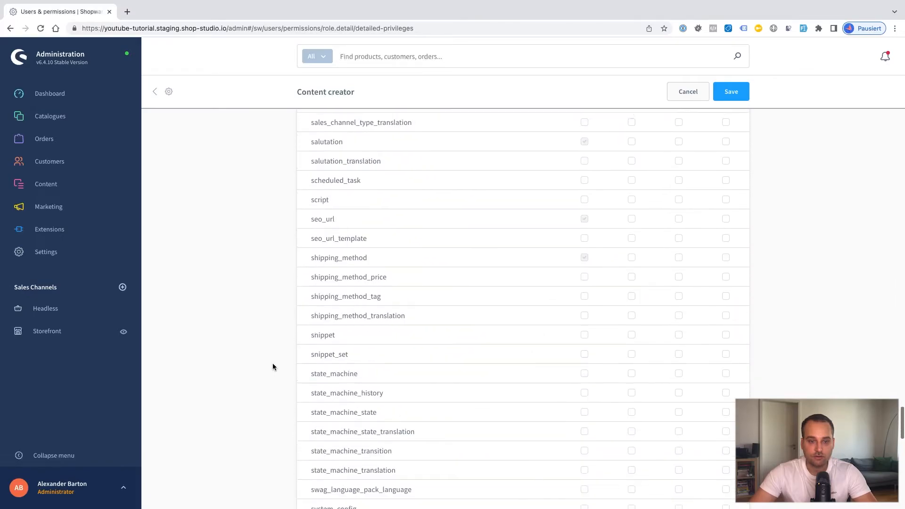
{"action": "scroll", "coordinate": [273, 367], "scroll_direction": "up", "scroll_amount": 5}
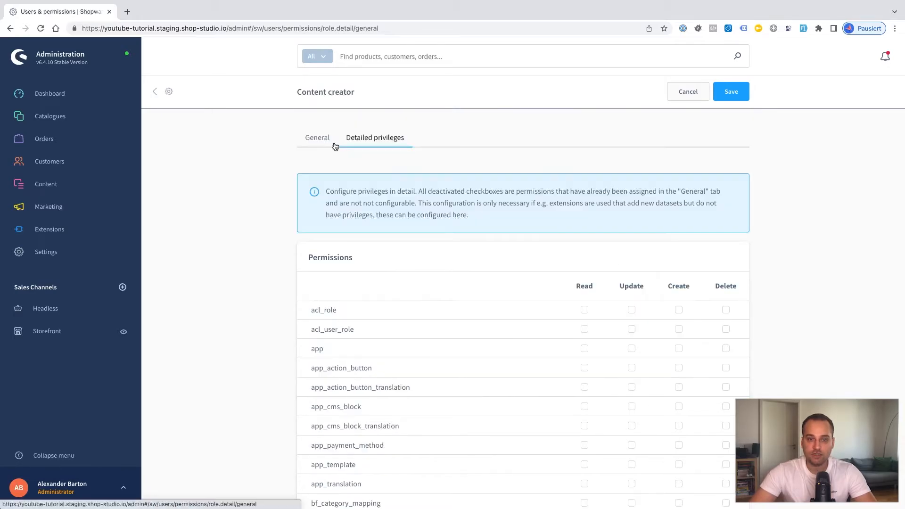
Step: Save the Content creator role, confirming with the admin password, and return to the overview
{"action": "left_click", "coordinate": [732, 94]}
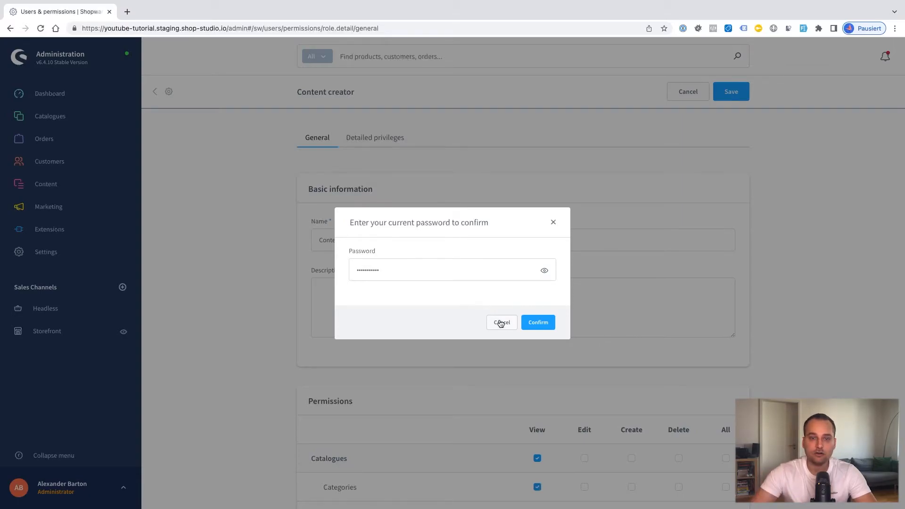
{"action": "left_click", "coordinate": [526, 325]}
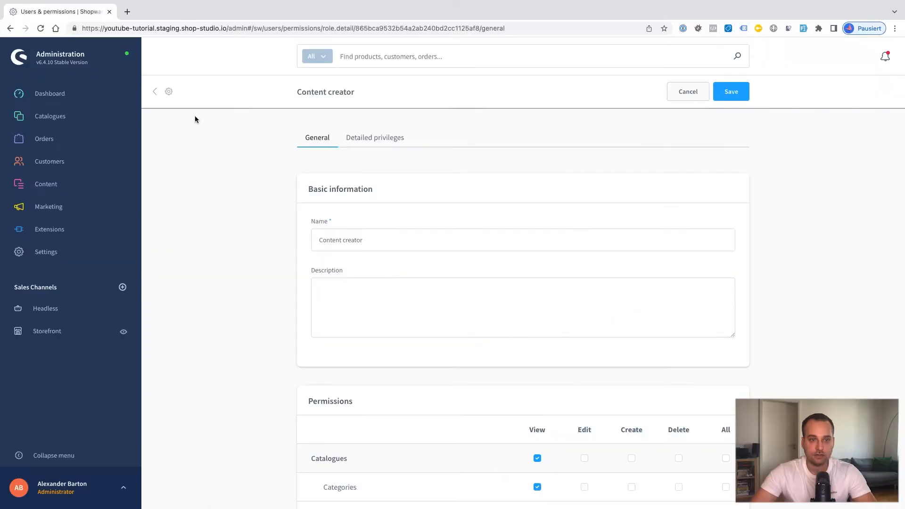
{"action": "left_click", "coordinate": [155, 92]}
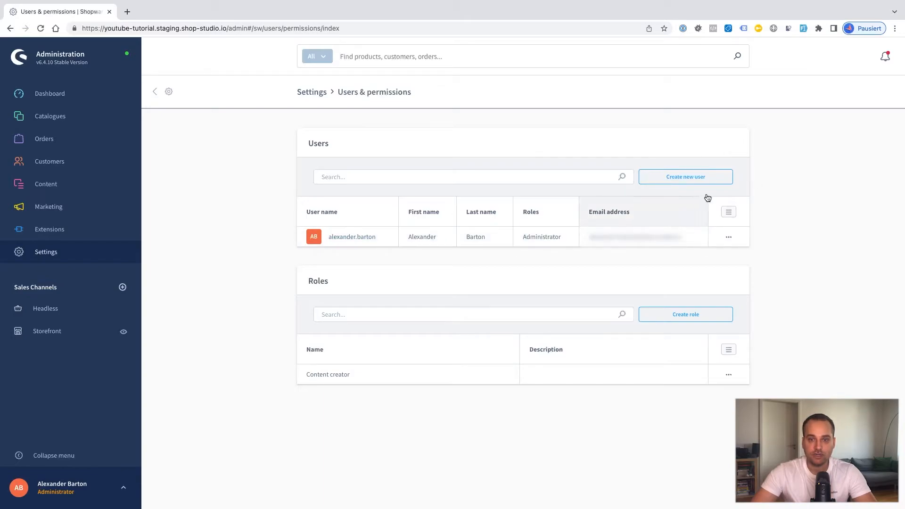
Step: Create user 'test' with English (United Kingdom), UTC timezone and the Content creator role
{"action": "left_click", "coordinate": [691, 181]}
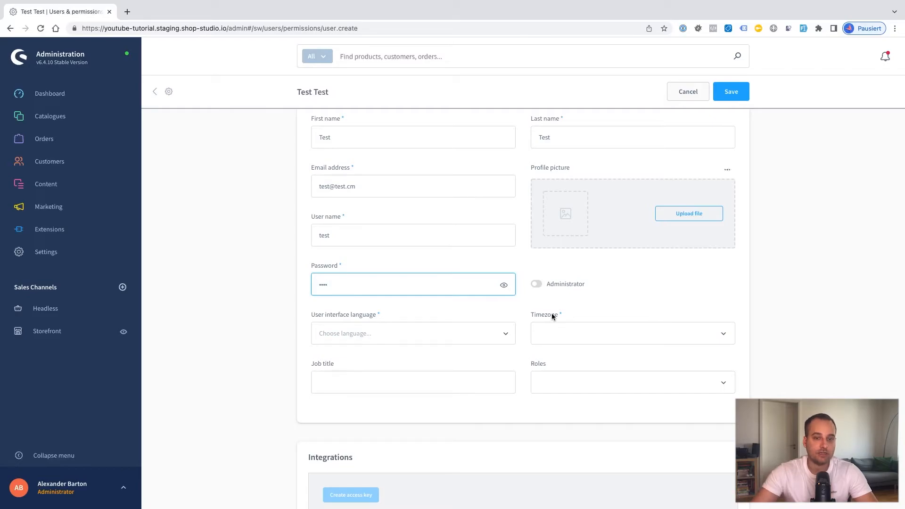
{"action": "left_click", "coordinate": [374, 337]}
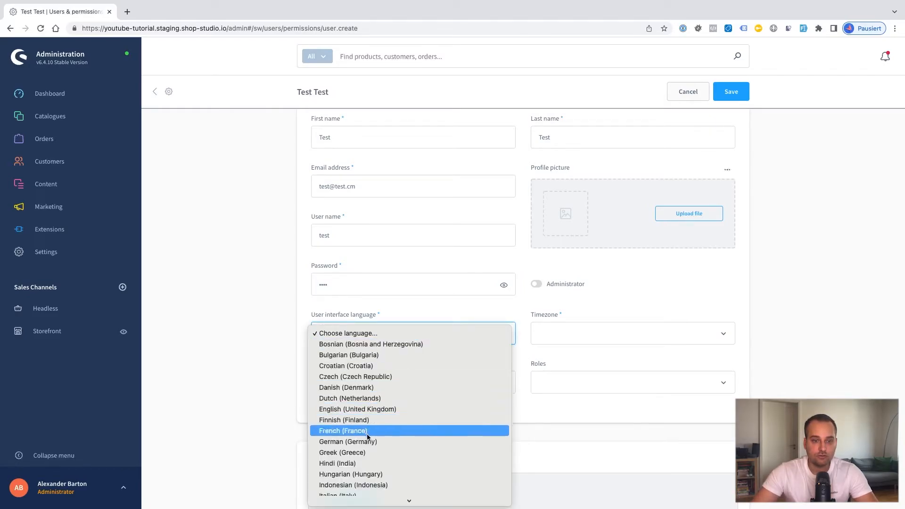
{"action": "left_click", "coordinate": [350, 409]}
{"action": "left_click", "coordinate": [570, 332]}
{"action": "left_click", "coordinate": [557, 354]}
{"action": "scroll", "coordinate": [549, 390], "scroll_direction": "down", "scroll_amount": 2}
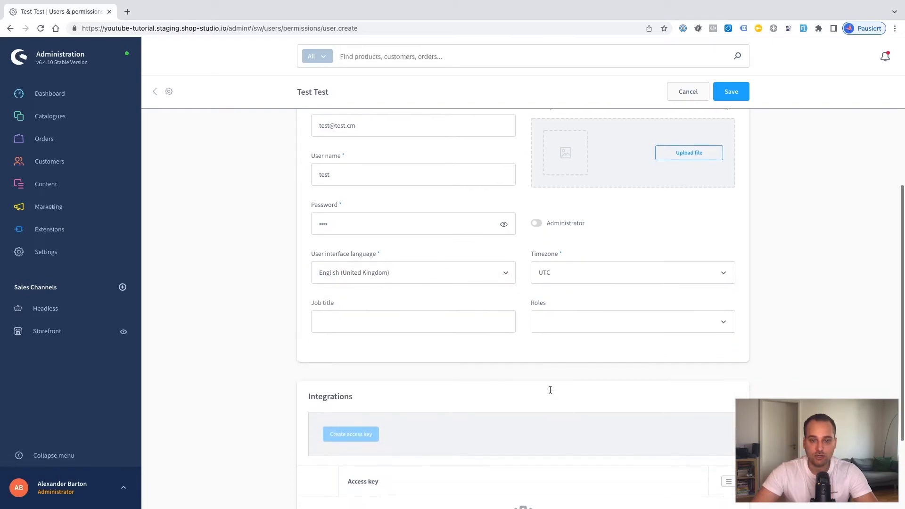
{"action": "left_click", "coordinate": [565, 297]}
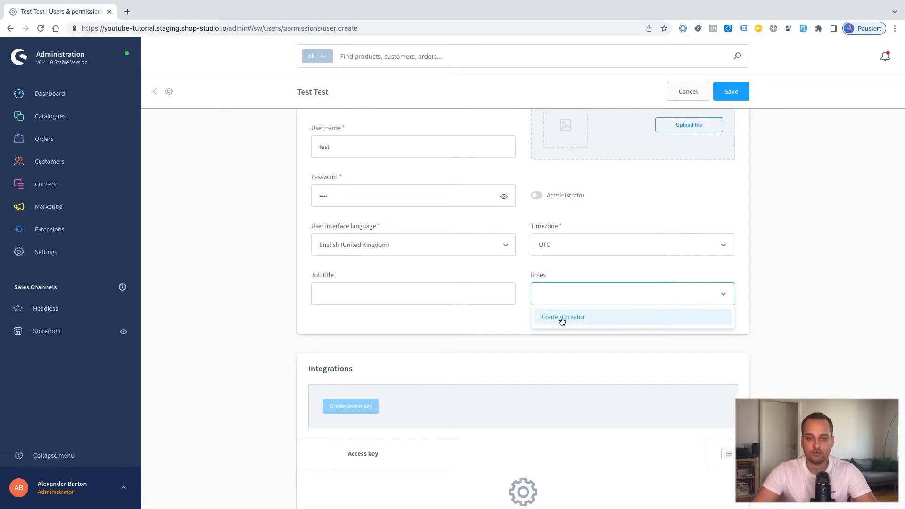
{"action": "left_click", "coordinate": [562, 317]}
{"action": "scroll", "coordinate": [674, 211], "scroll_direction": "up", "scroll_amount": 3}
{"action": "left_click", "coordinate": [730, 96]}
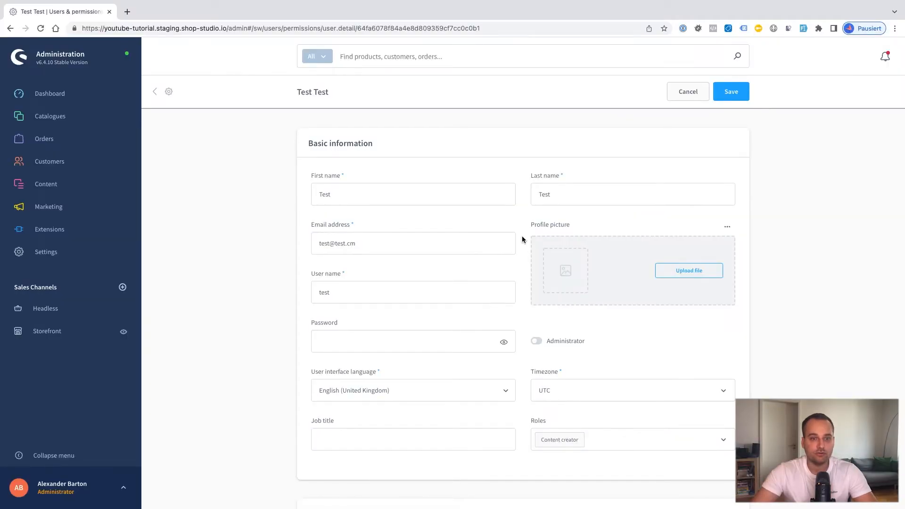
Step: Back on the overview, open the Content creator role to review its permissions
{"action": "left_click", "coordinate": [156, 92]}
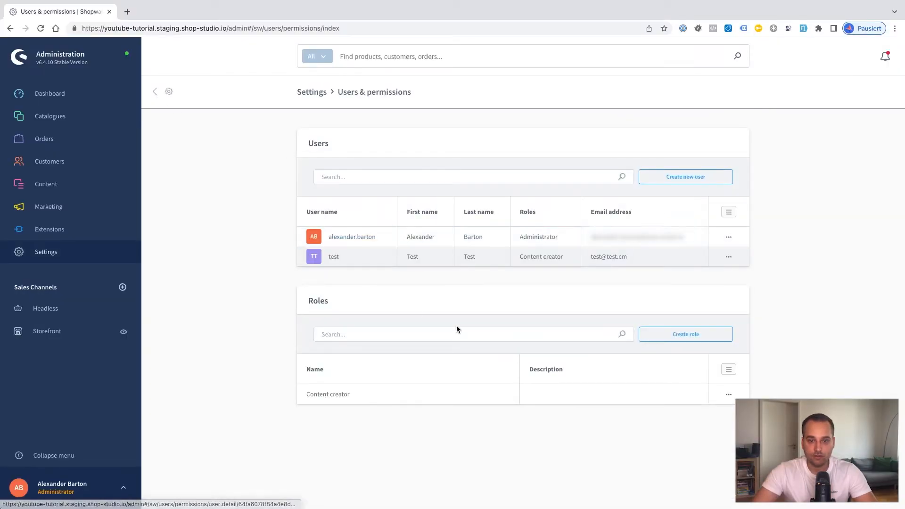
{"action": "left_click", "coordinate": [333, 395]}
{"action": "scroll", "coordinate": [449, 418], "scroll_direction": "down", "scroll_amount": 5}
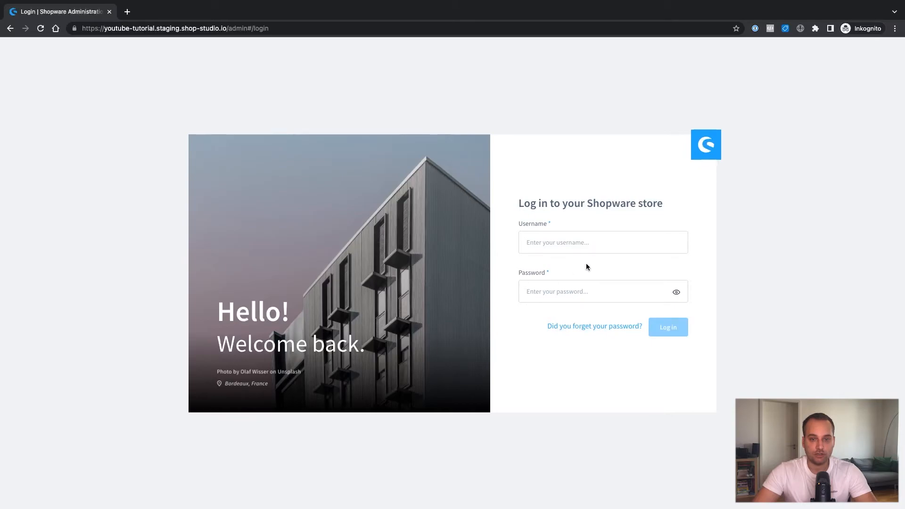
Step: Log in to the admin as username 'test' with that user's password
{"action": "left_click", "coordinate": [569, 247]}
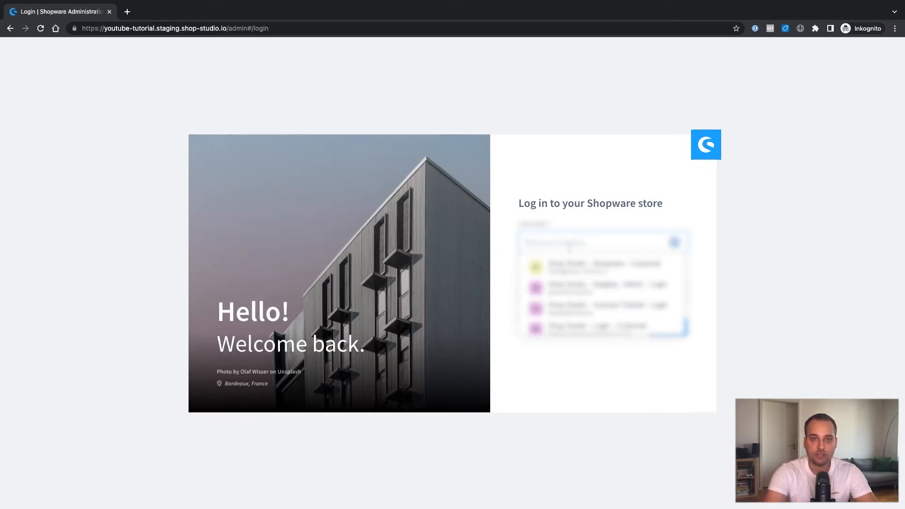
{"action": "type", "text": "test"}
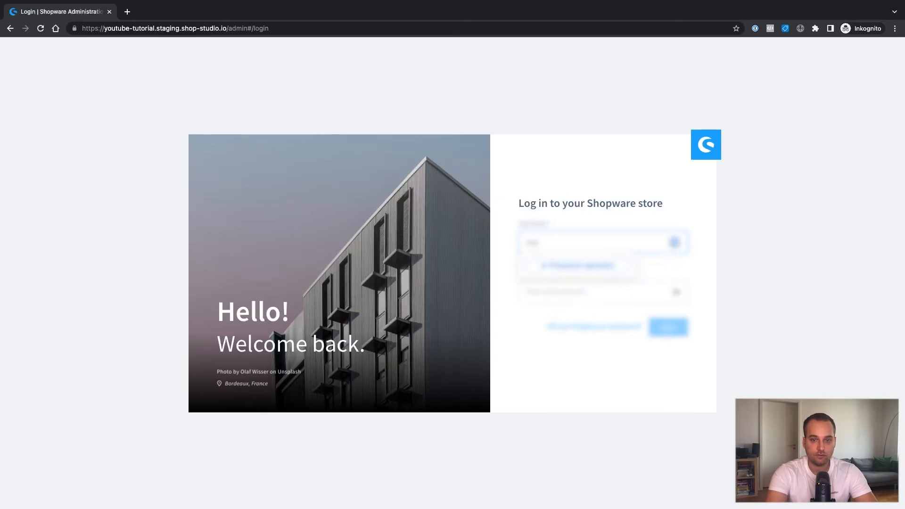
{"action": "key", "text": "Tab"}
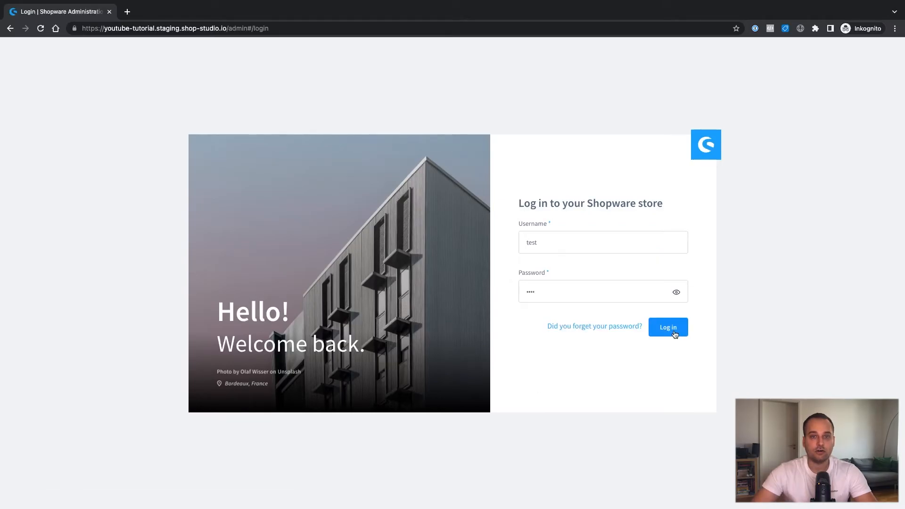
{"action": "left_click", "coordinate": [674, 332]}
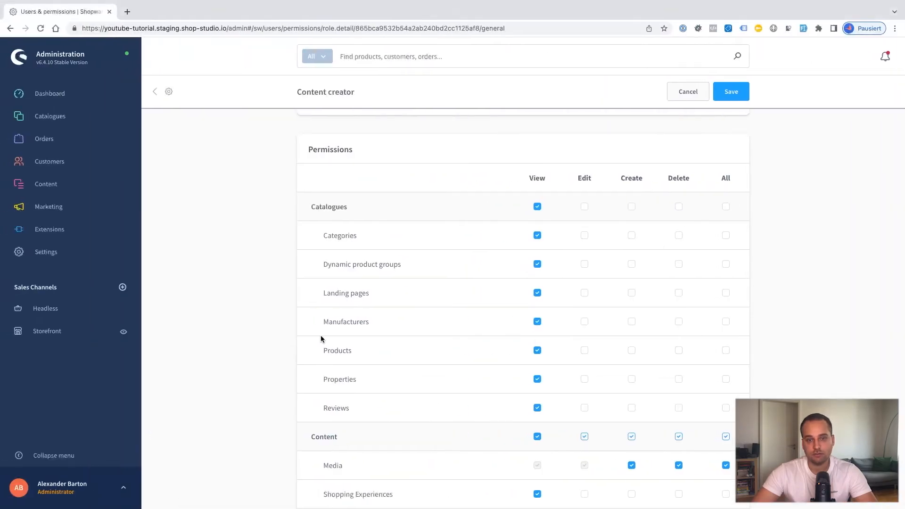
Step: Look over the Content creator permissions, then switch to the test user's dashboard window
{"action": "scroll", "coordinate": [330, 337], "scroll_direction": "down", "scroll_amount": 1}
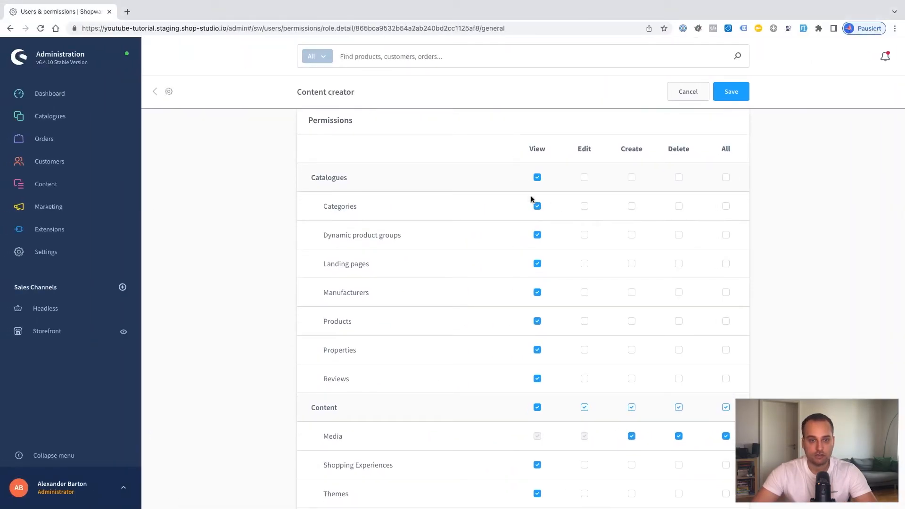
{"action": "scroll", "coordinate": [488, 244], "scroll_direction": "down", "scroll_amount": 4}
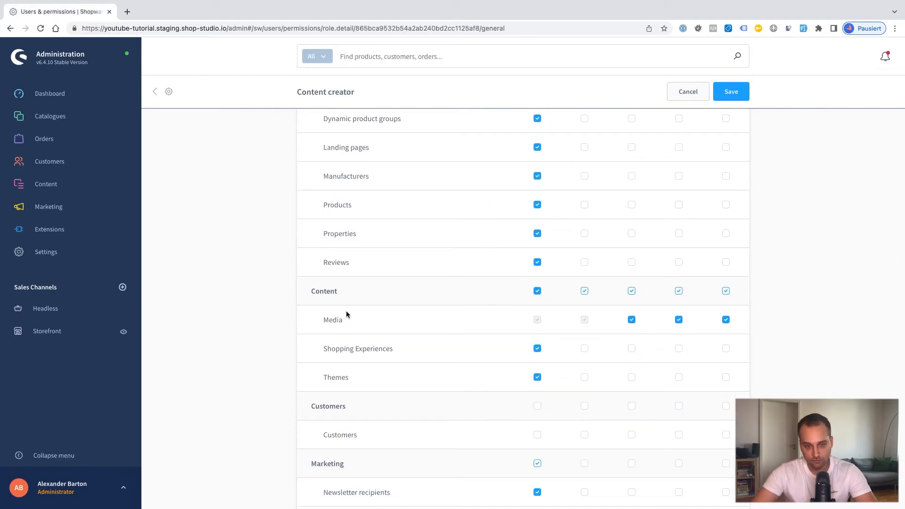
{"action": "scroll", "coordinate": [424, 399], "scroll_direction": "down", "scroll_amount": 12}
{"action": "scroll", "coordinate": [424, 399], "scroll_direction": "down", "scroll_amount": 12}
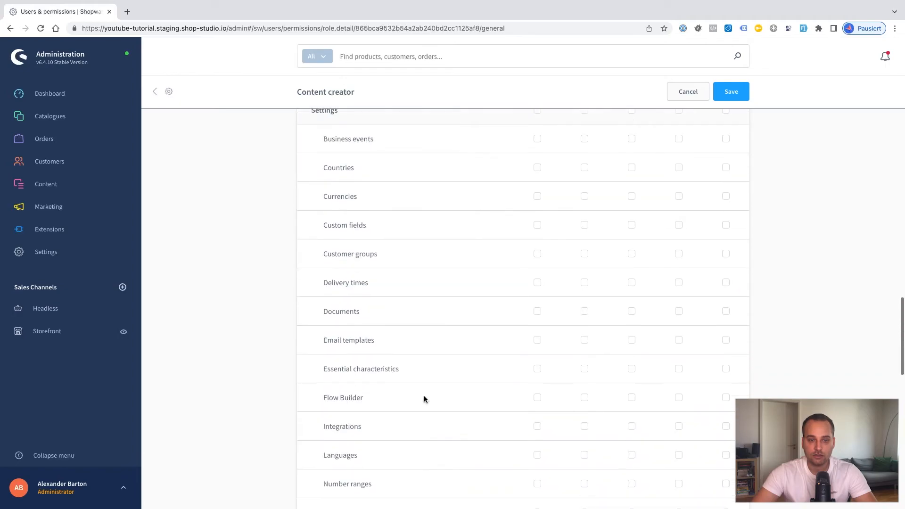
{"action": "scroll", "coordinate": [424, 399], "scroll_direction": "up", "scroll_amount": 16}
{"action": "scroll", "coordinate": [424, 399], "scroll_direction": "up", "scroll_amount": 1}
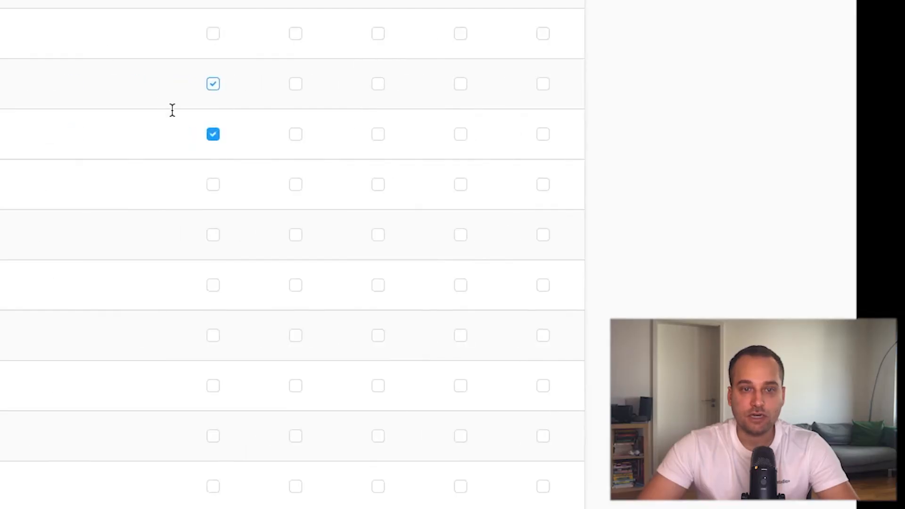
{"action": "scroll", "coordinate": [172, 111], "scroll_direction": "up", "scroll_amount": 10}
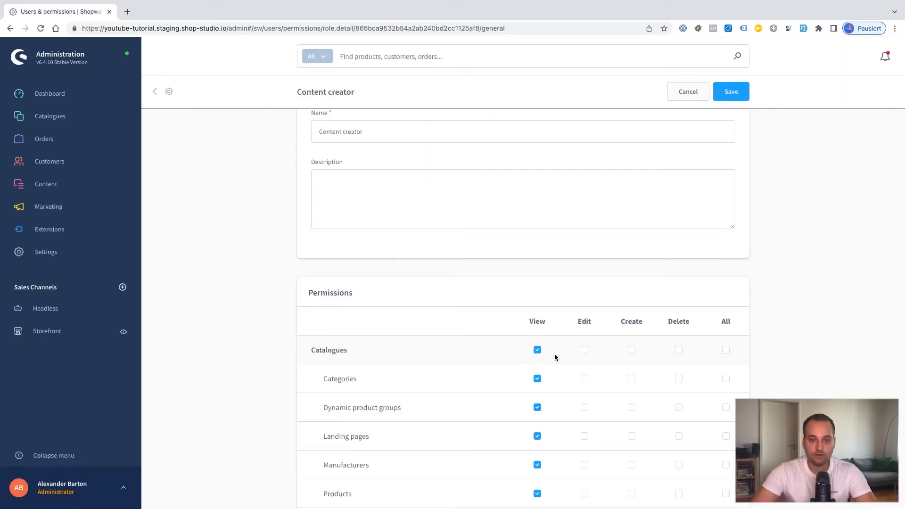
{"action": "key", "text": "ctrl+Right"}
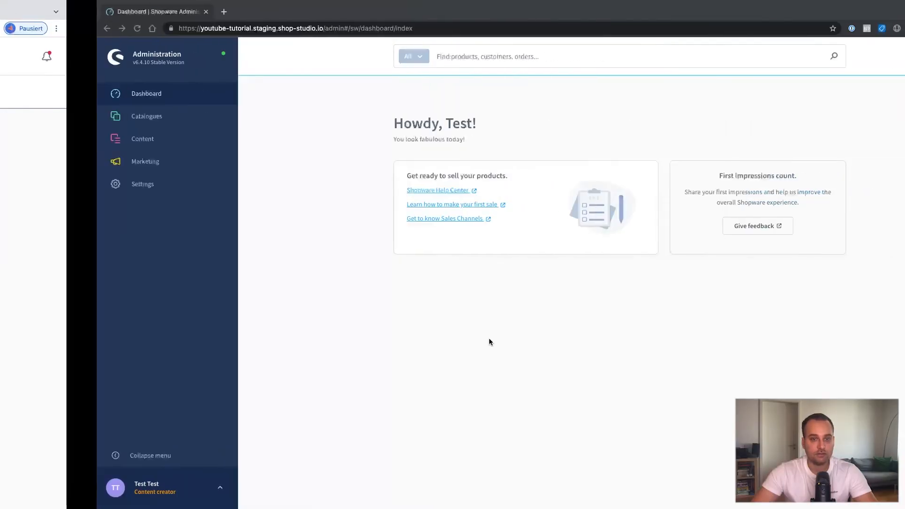
Step: As the test user, open Main product from Catalogues > Products and check it can't be saved
{"action": "mouse_move", "coordinate": [70, 119]}
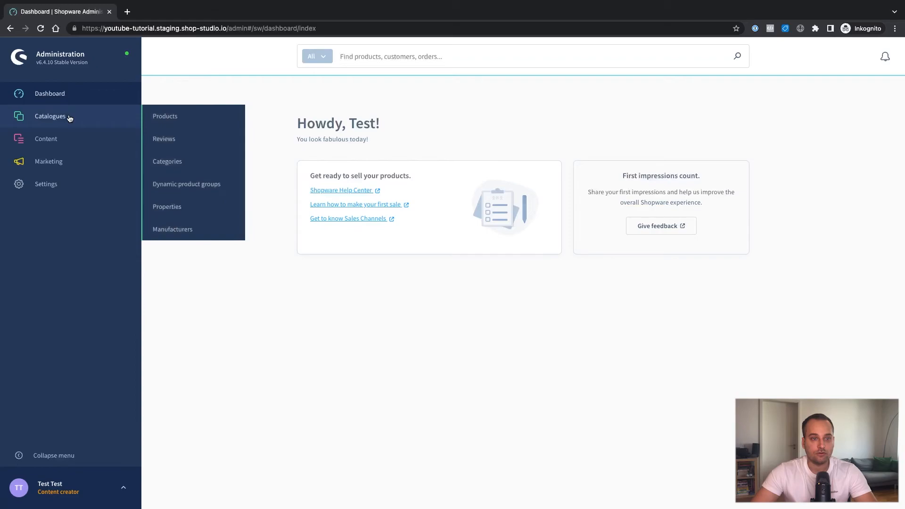
{"action": "left_click", "coordinate": [179, 122]}
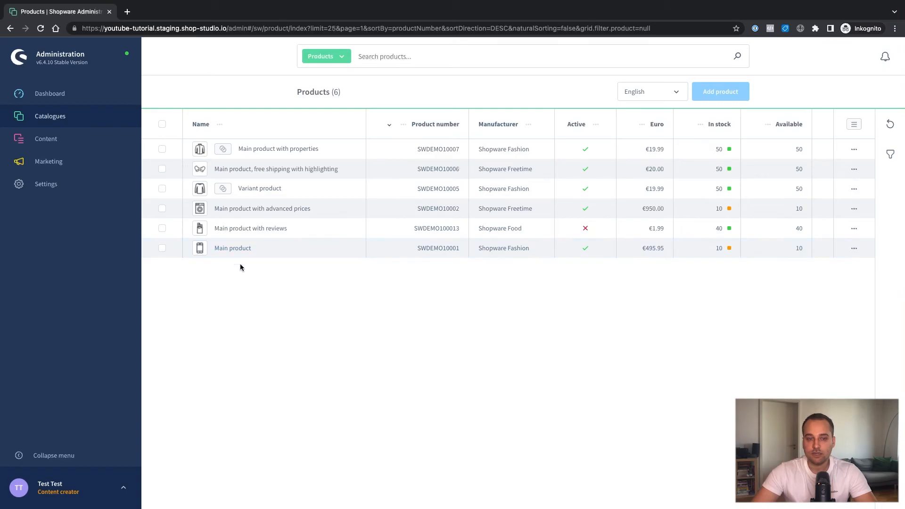
{"action": "left_click", "coordinate": [229, 250]}
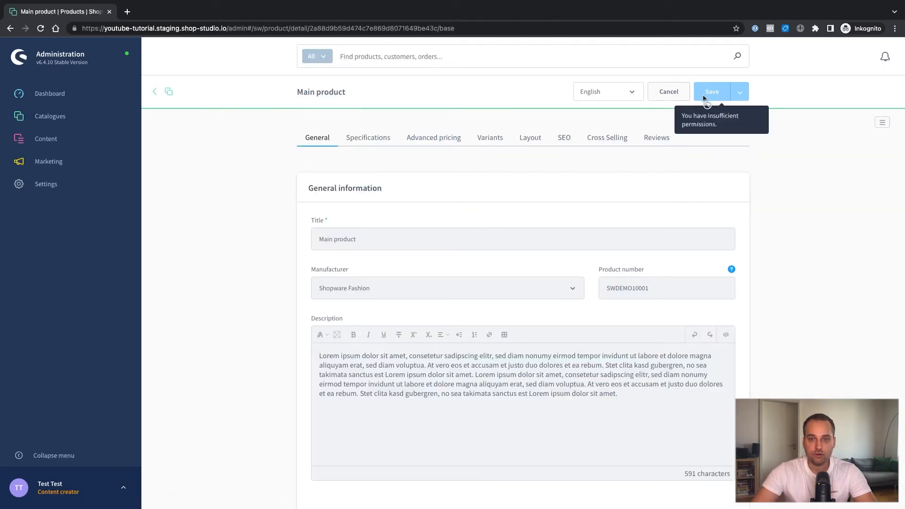
{"action": "scroll", "coordinate": [427, 275], "scroll_direction": "down", "scroll_amount": 7}
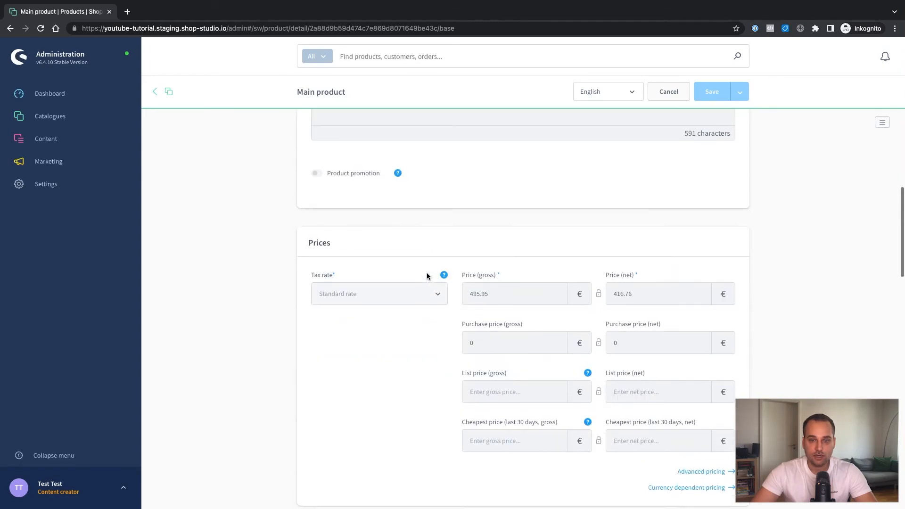
{"action": "scroll", "coordinate": [426, 274], "scroll_direction": "up", "scroll_amount": 4}
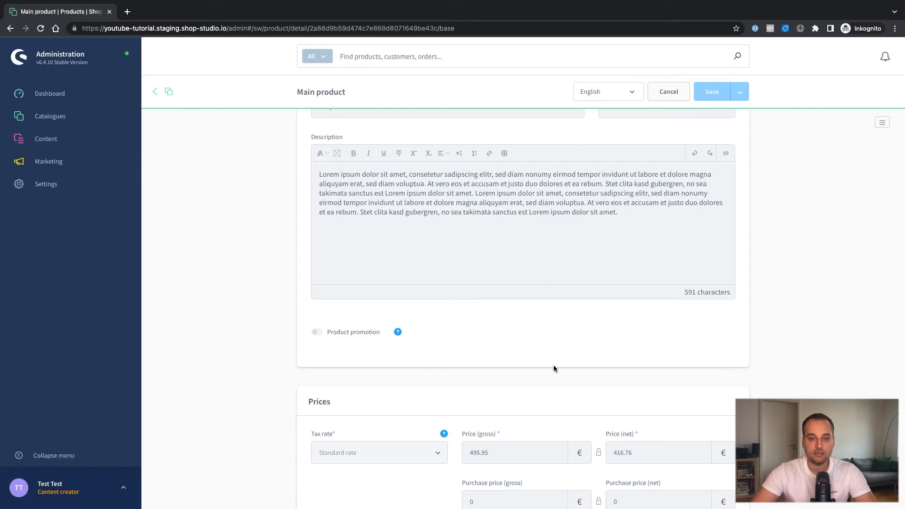
{"action": "scroll", "coordinate": [554, 367], "scroll_direction": "down", "scroll_amount": 5}
{"action": "scroll", "coordinate": [553, 369], "scroll_direction": "down", "scroll_amount": 2}
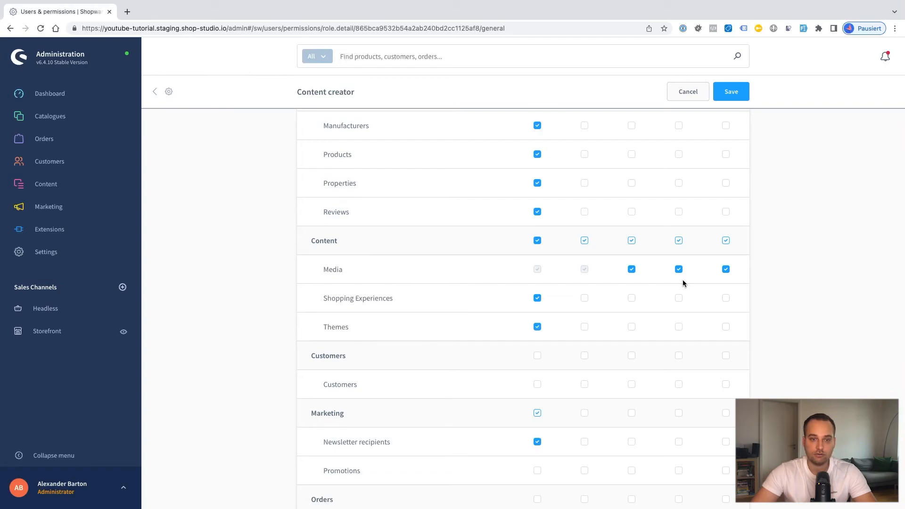
Step: In the test user's window, delete the green leaf image from Content > Media and confirm
{"action": "key", "text": "ctrl+Right"}
{"action": "mouse_move", "coordinate": [86, 137]}
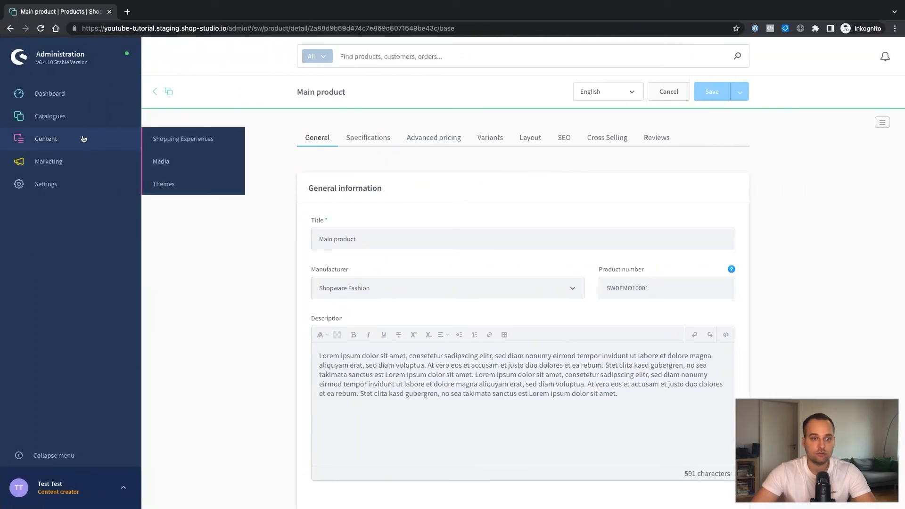
{"action": "left_click", "coordinate": [178, 158]}
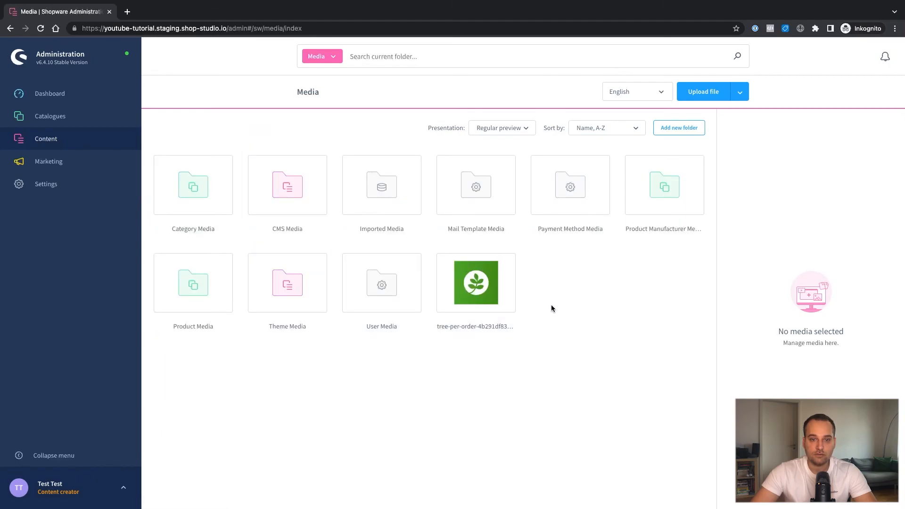
{"action": "left_click", "coordinate": [482, 284]}
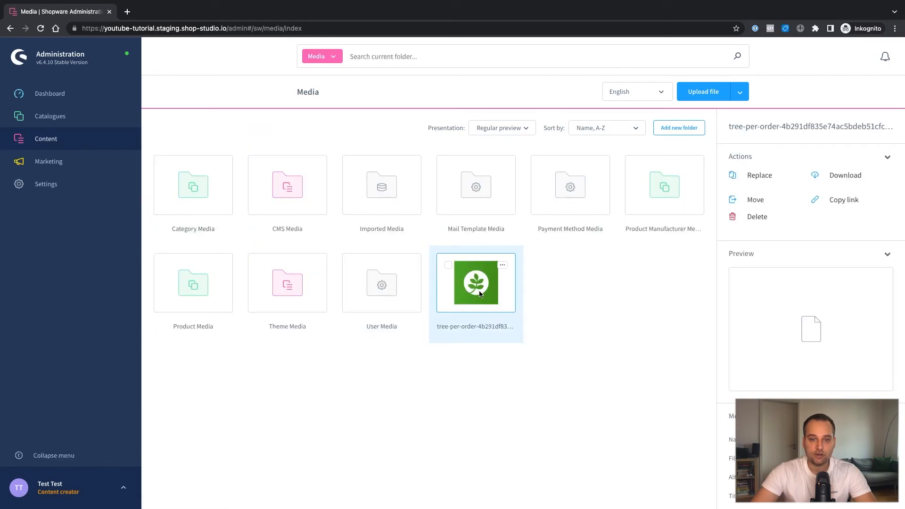
{"action": "left_click", "coordinate": [503, 266]}
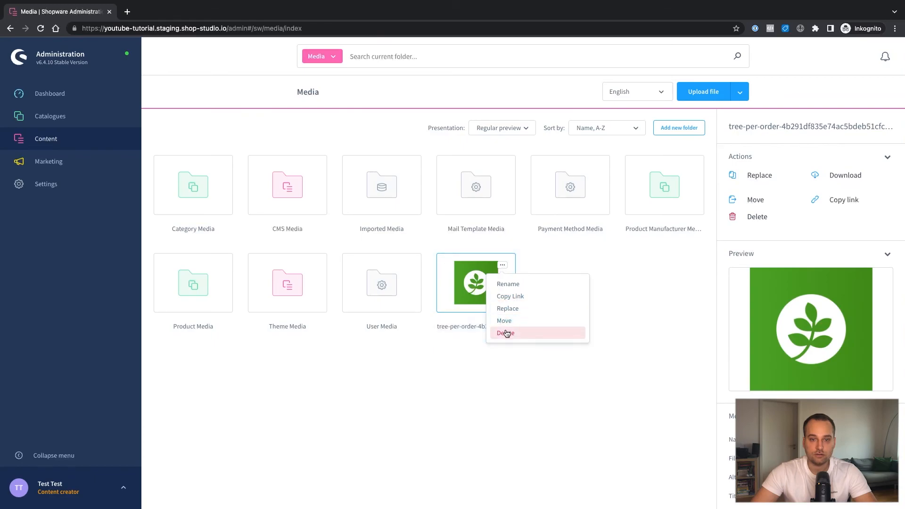
{"action": "left_click", "coordinate": [505, 332]}
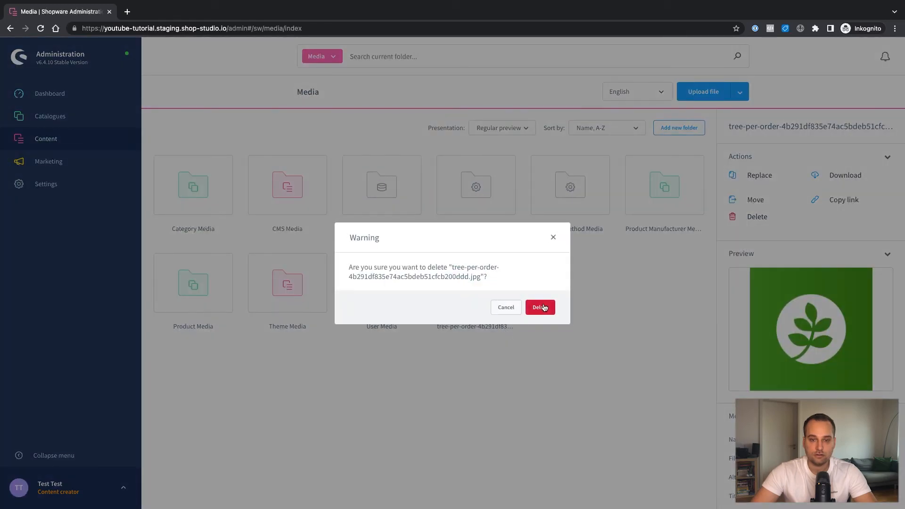
{"action": "left_click", "coordinate": [544, 307]}
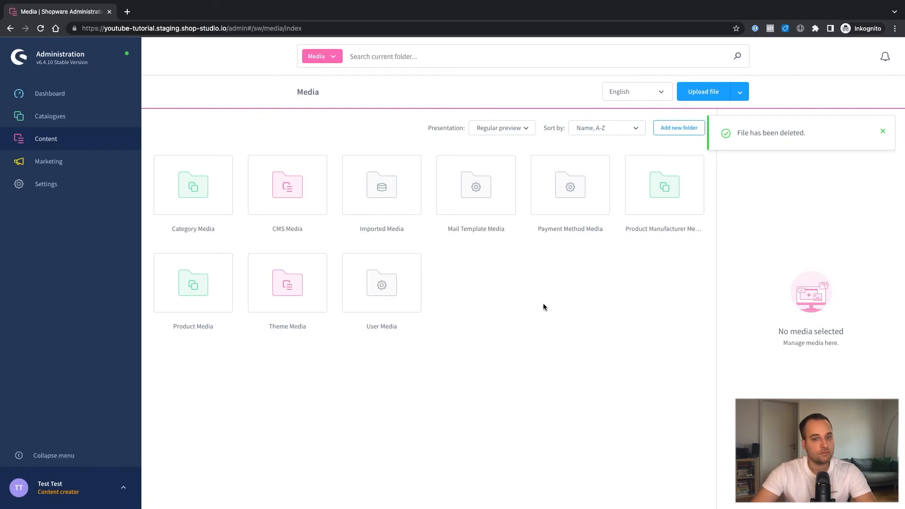